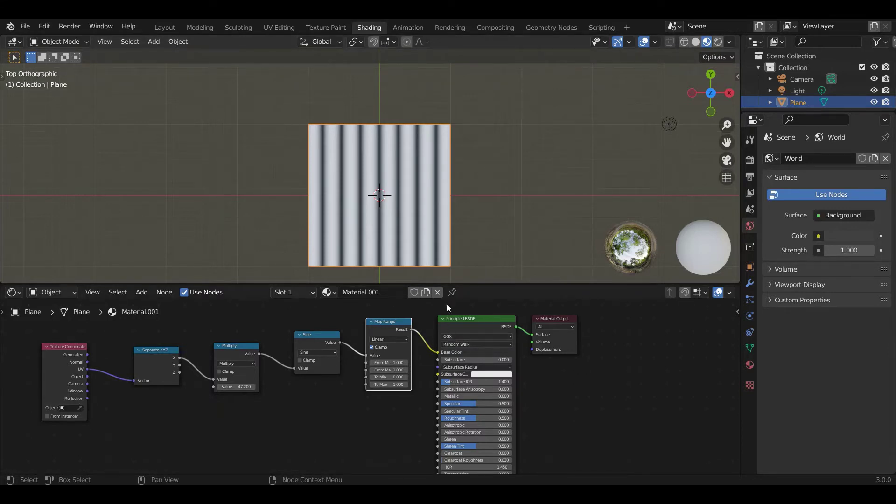
Tilt the view to inspect the striped plane, then return to Top view.
middle_drag(438, 232, 479, 181)
key(KP_7)
Delete the striped plane and add a new cube in its place.
key(x)
click(439, 178)
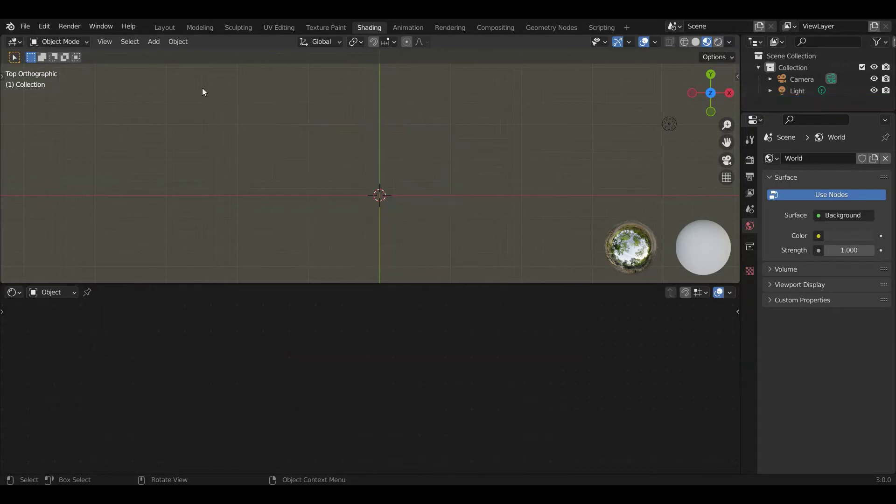
click(155, 42)
mouse_move(181, 55)
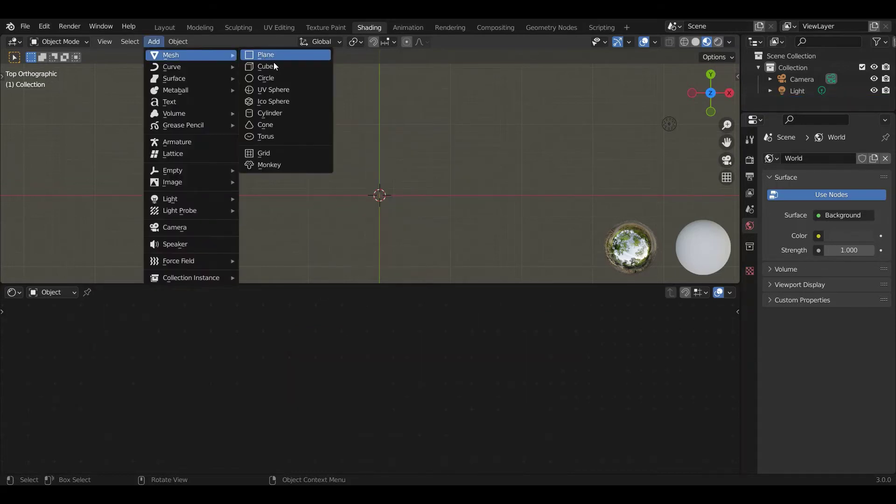
click(266, 67)
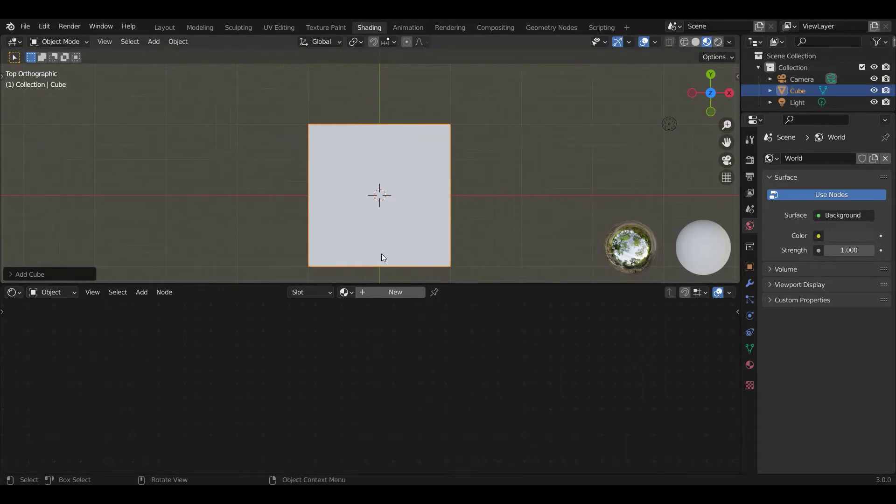
Assign Material.001 to the cube and switch to the UV Editing workspace.
click(346, 292)
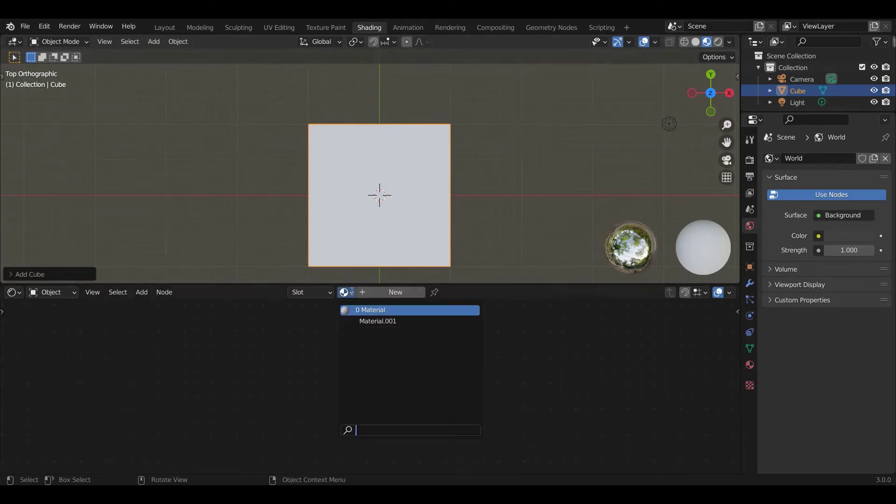
click(390, 321)
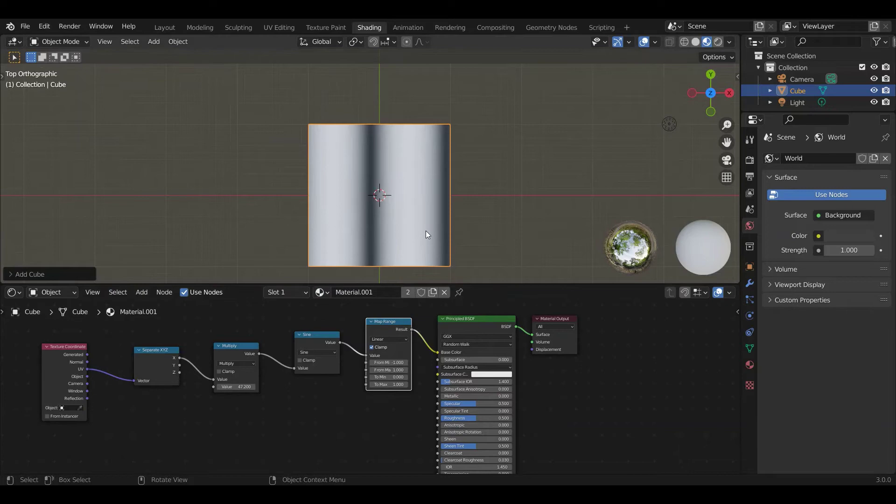
middle_drag(425, 231, 387, 214)
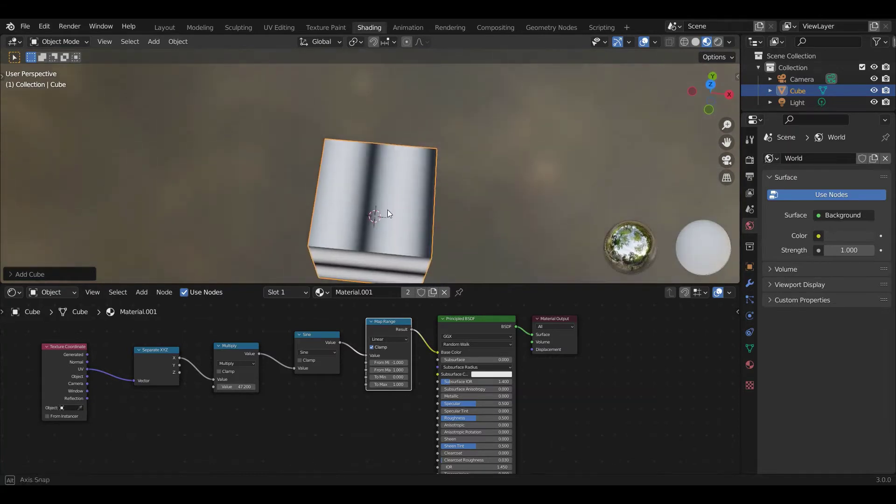
click(268, 28)
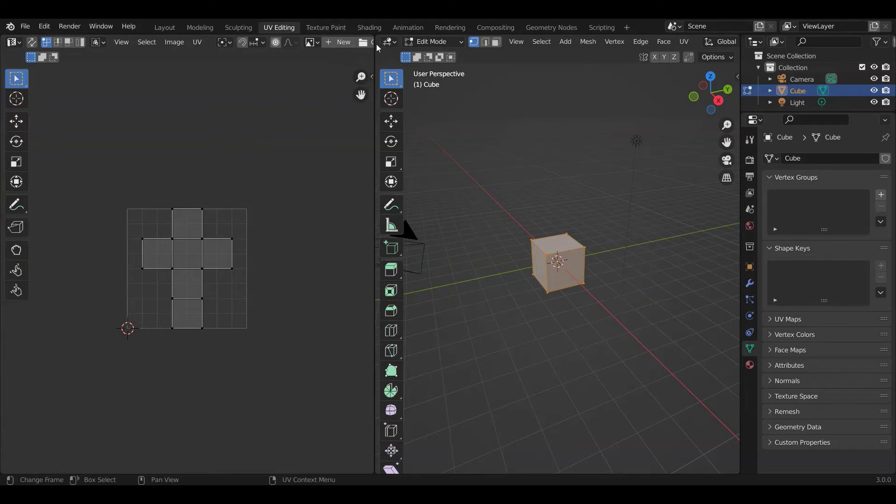
Set the 3D viewport to Material Preview shading so the cube shows its stripes.
drag(376, 96, 85, 109)
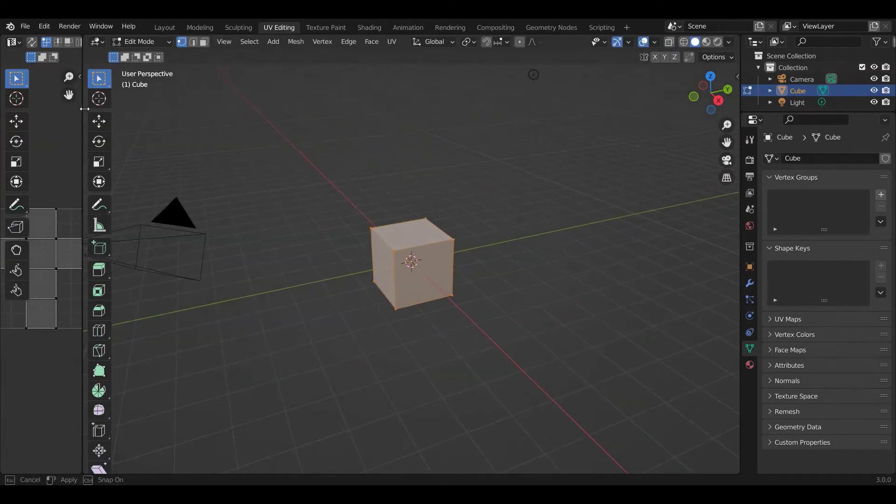
click(707, 44)
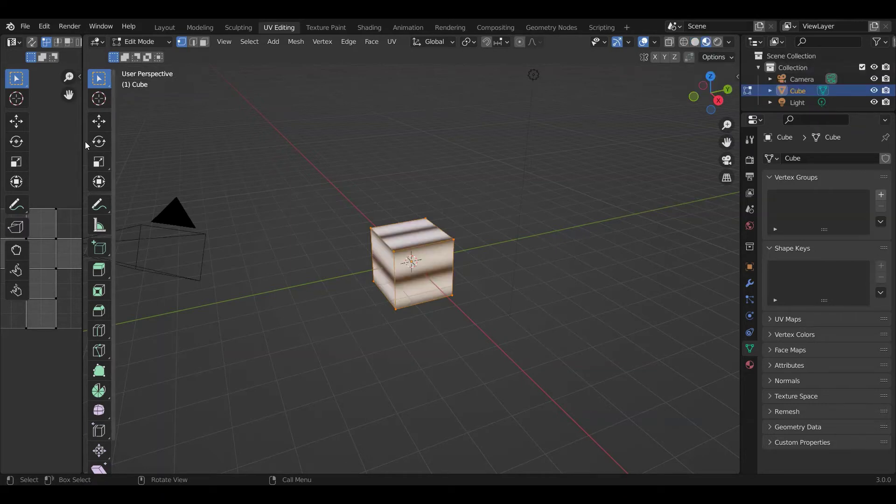
drag(82, 139, 414, 159)
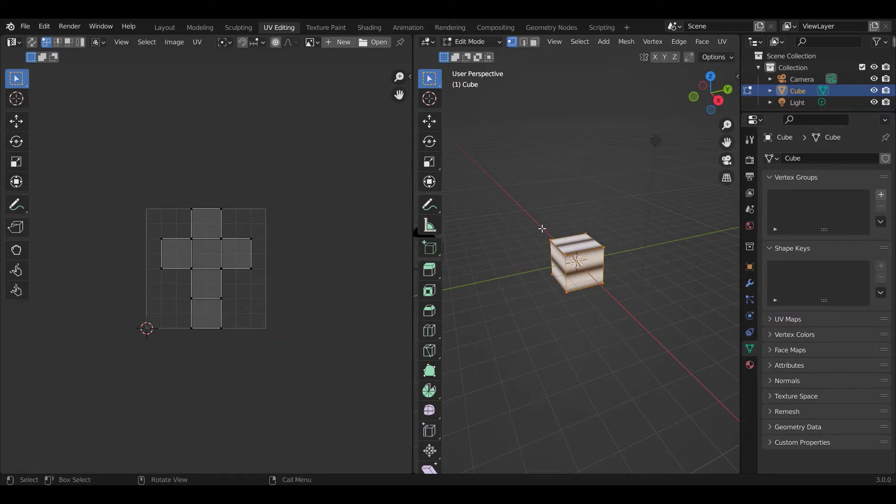
key(alt+a)
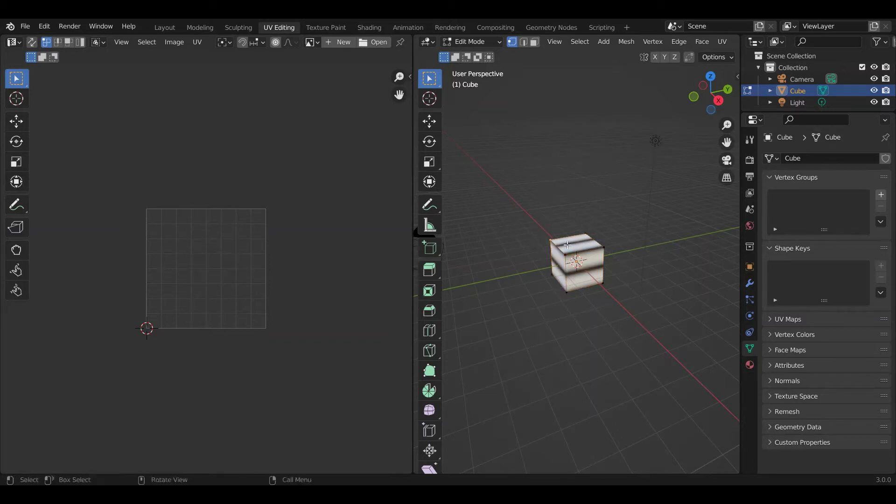
key(b)
drag(572, 252, 607, 231)
key(a)
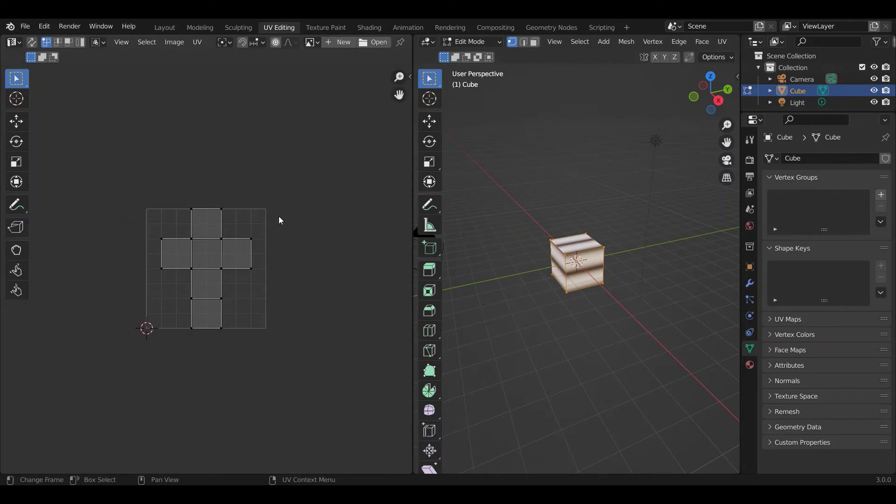
In Face select mode, select a single face of the cube.
middle_drag(596, 281, 588, 267)
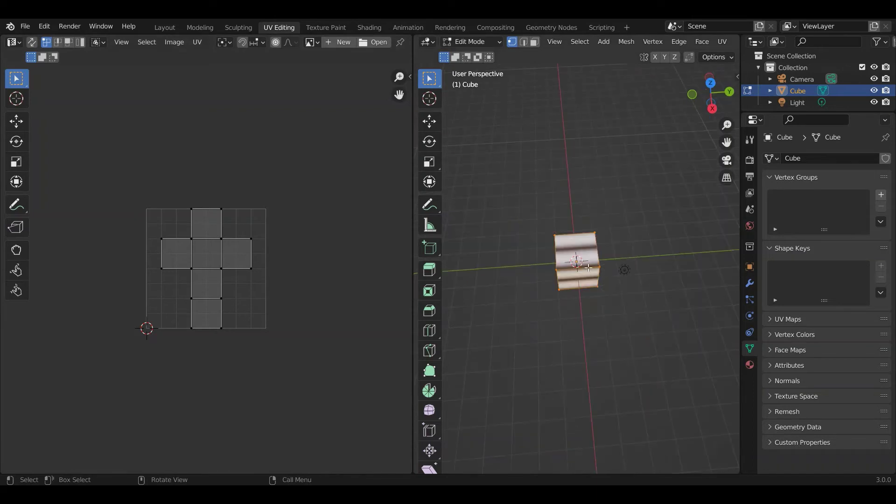
middle_drag(590, 233, 609, 280)
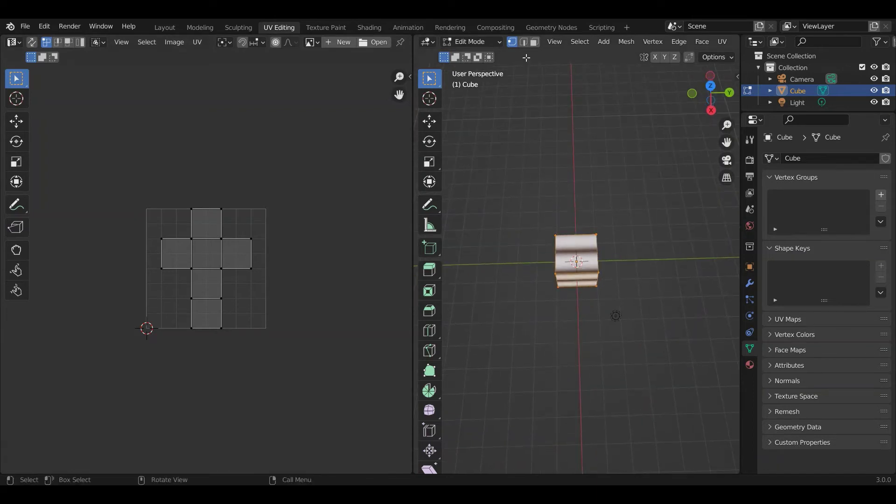
click(535, 42)
click(587, 256)
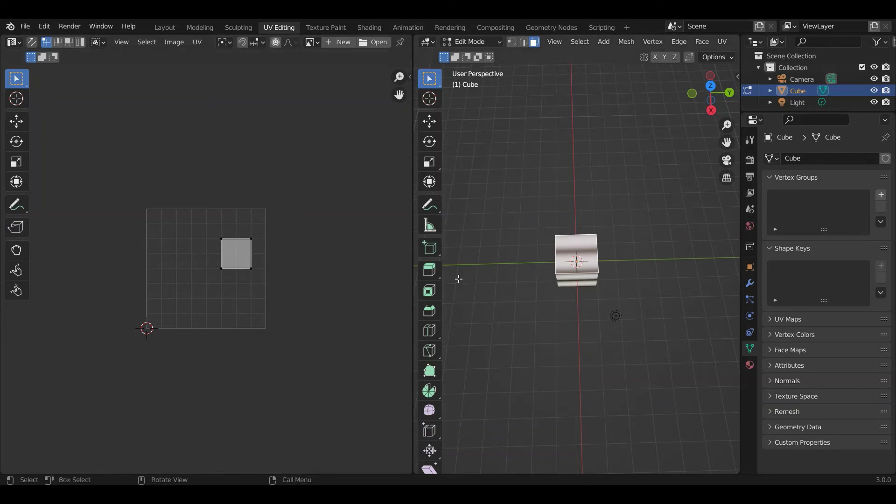
Move the face's UV square to the upper right of the grid, keeping it axis-aligned.
drag(193, 205, 304, 292)
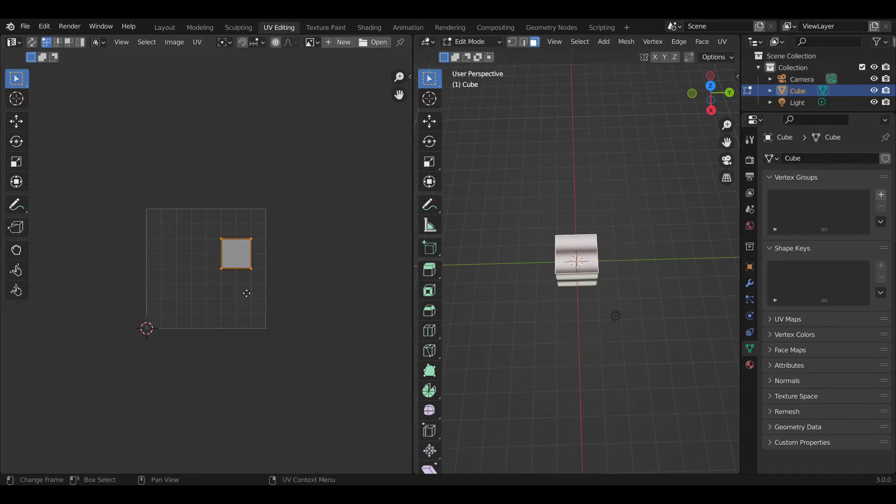
key(g)
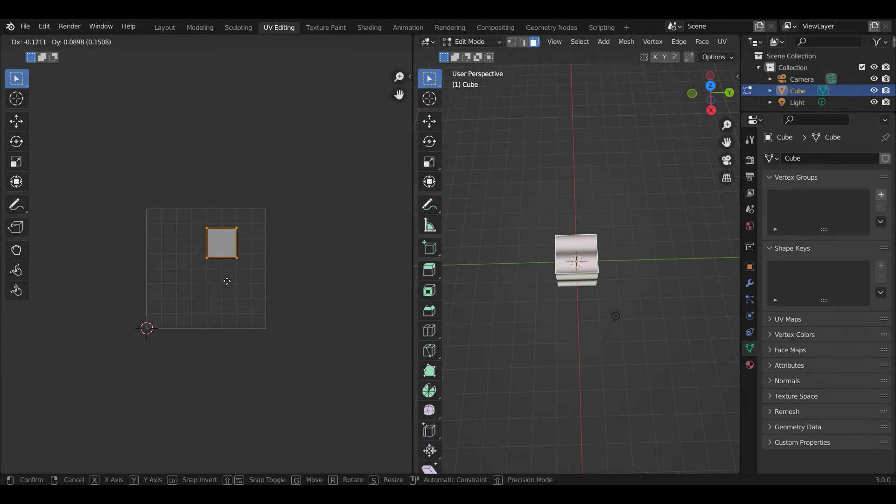
click(240, 310)
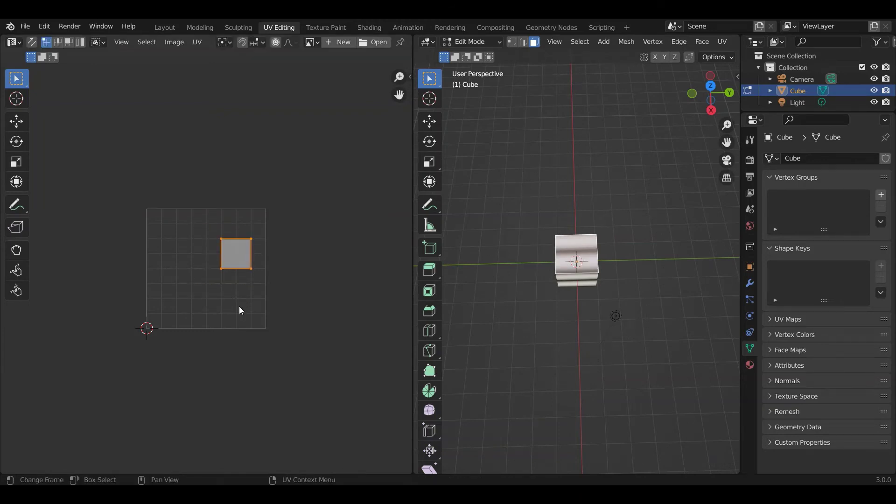
key(r)
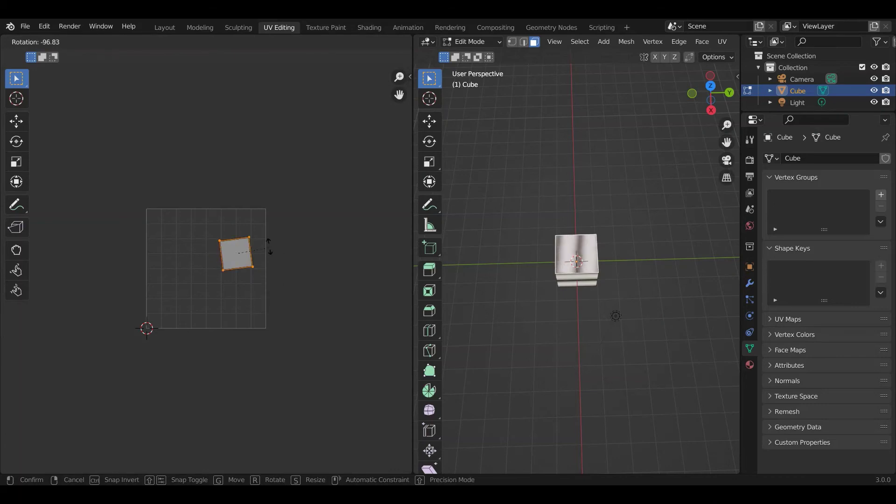
click(293, 268)
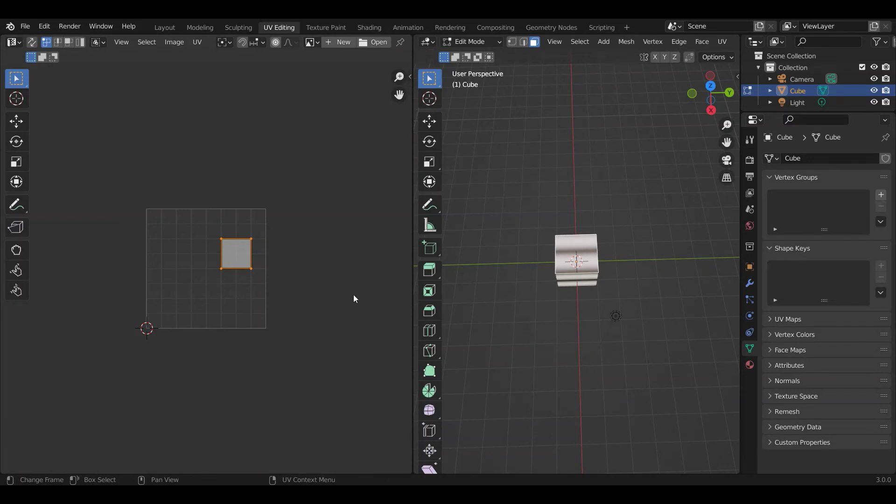
middle_drag(573, 294, 611, 274)
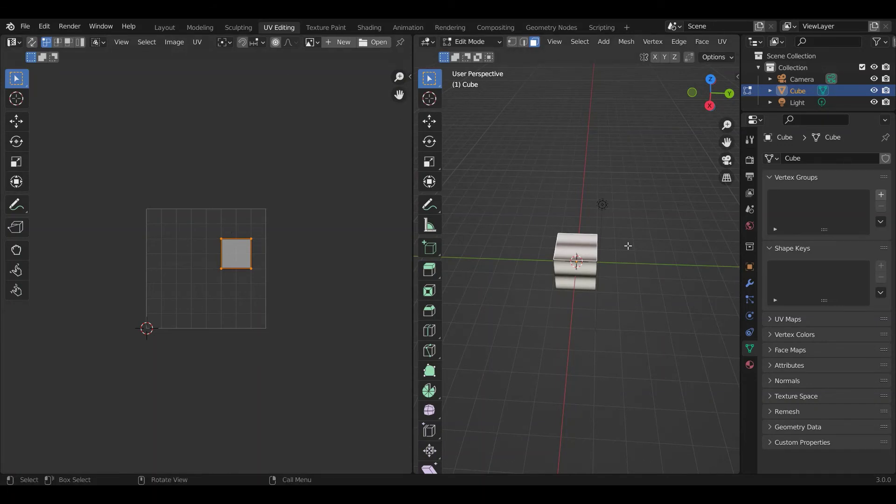
Select all faces, re-unwrap the cube with Cube Projection, then deselect.
key(a)
middle_drag(628, 246, 582, 313)
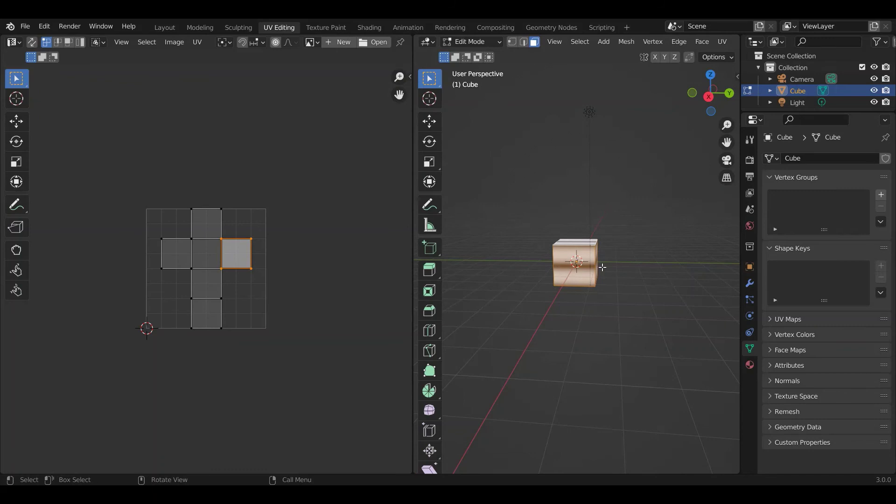
click(724, 42)
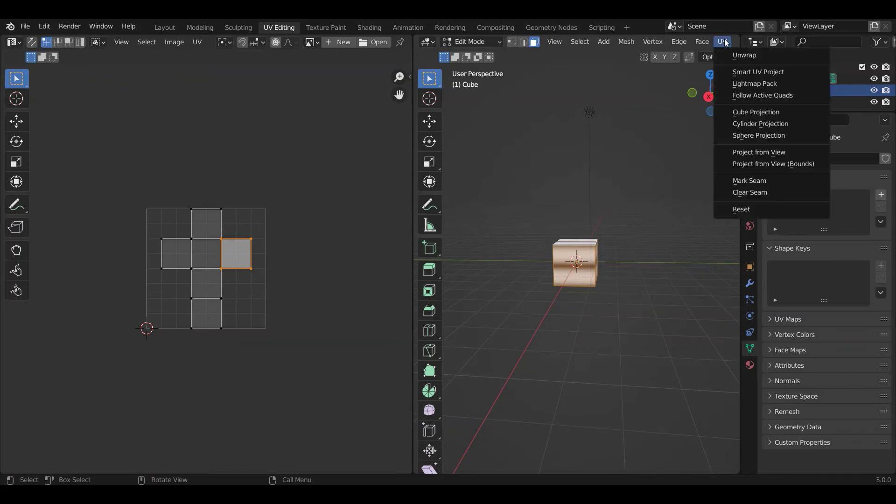
click(753, 113)
middle_drag(645, 336, 652, 373)
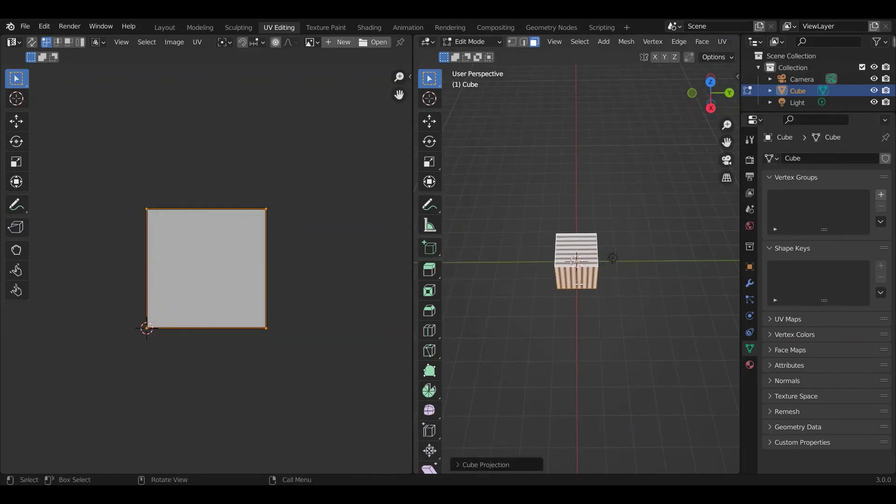
click(575, 252)
mouse_move(575, 252)
middle_down()
mouse_move(584, 266)
mouse_move(577, 282)
mouse_move(591, 275)
mouse_move(603, 315)
mouse_move(504, 318)
mouse_move(577, 252)
middle_up()
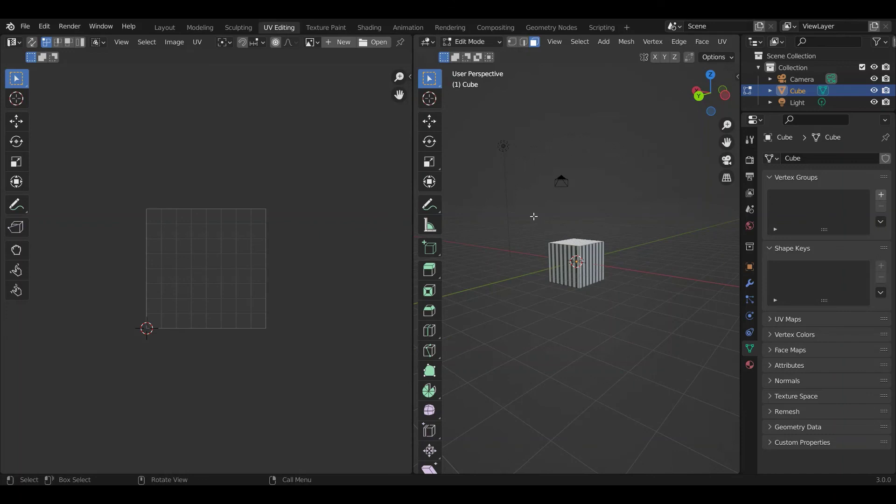
Select the whole cube and re-unwrap it with Cylinder Projection.
key(a)
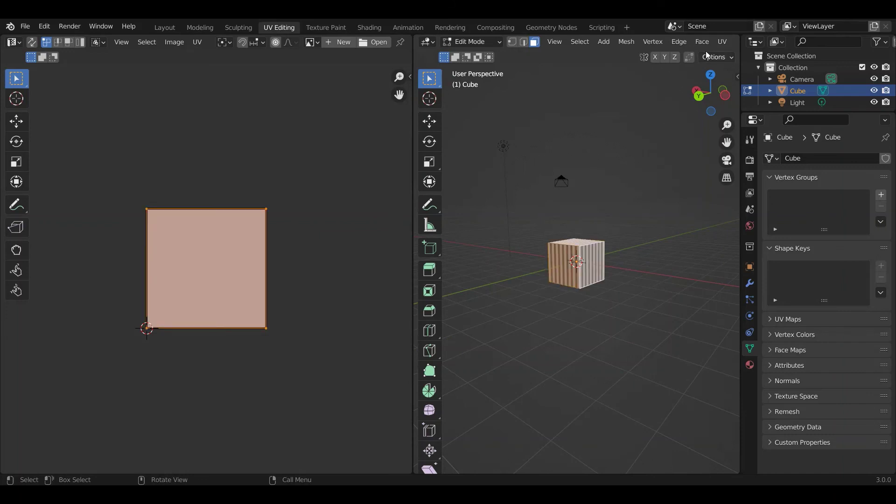
click(722, 42)
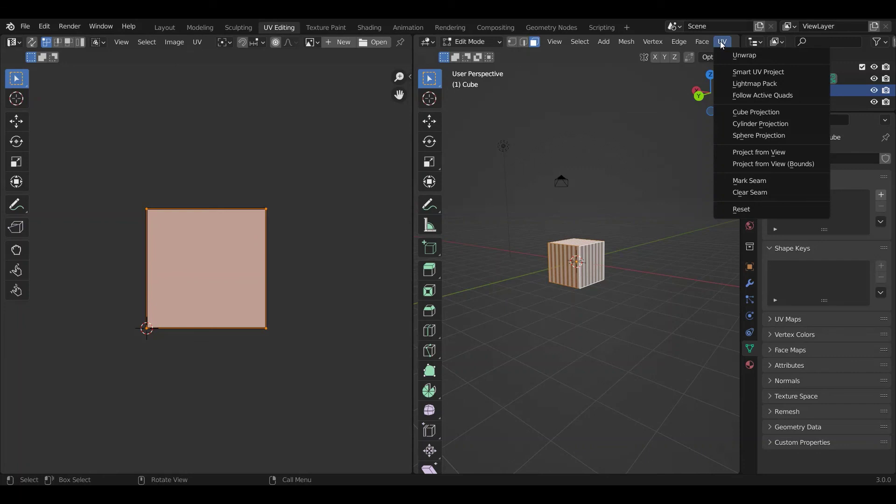
click(743, 123)
middle_drag(495, 262, 594, 293)
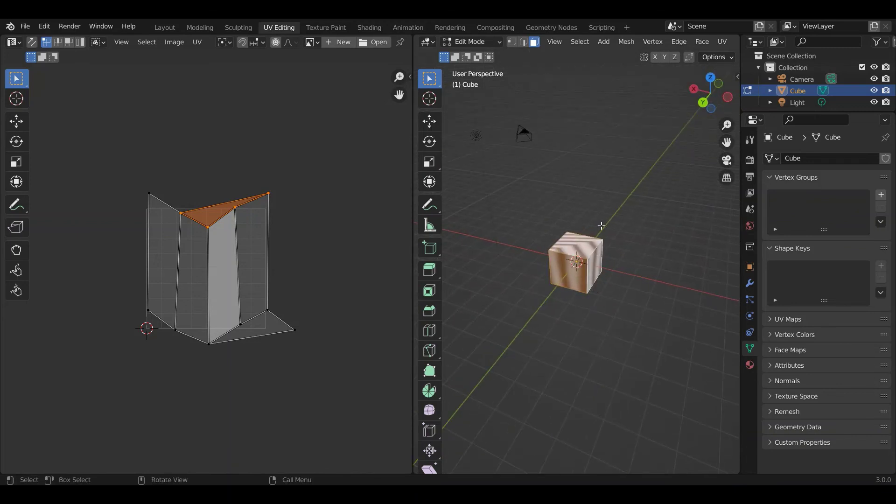
Re-unwrap the cube with Sphere Projection instead, bending the stripes.
click(723, 42)
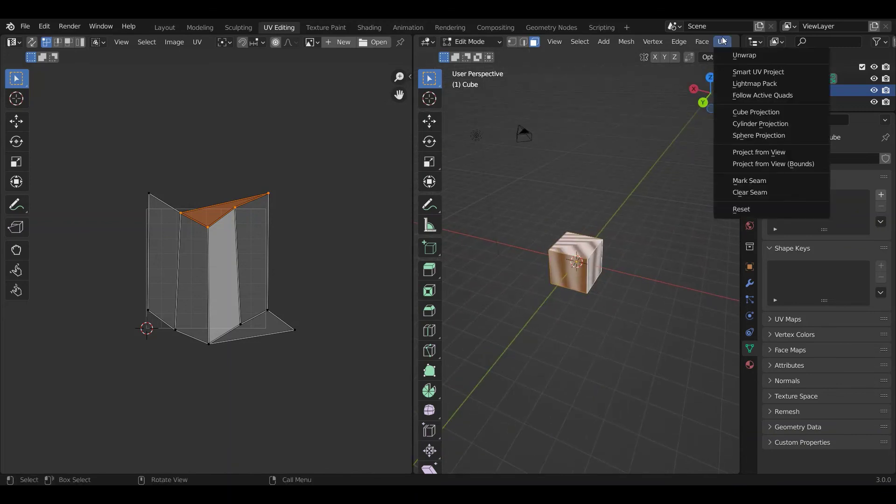
click(781, 136)
middle_drag(590, 306, 635, 252)
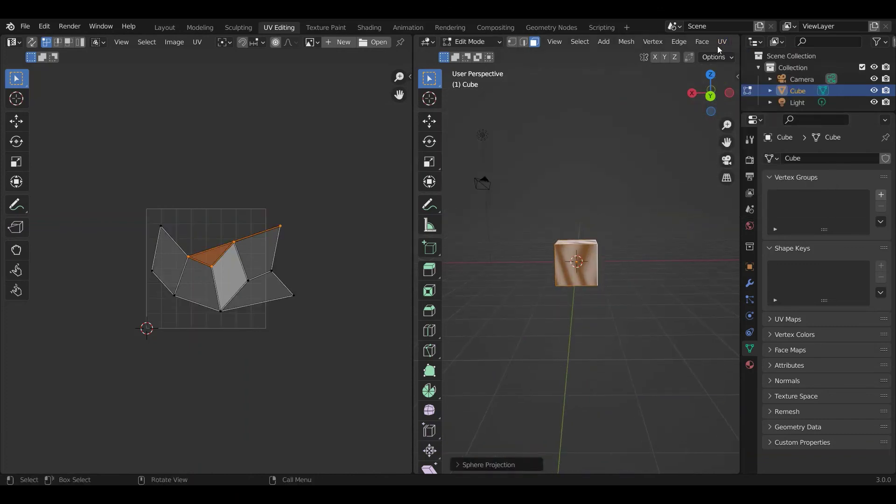
Unwrap the cube with Smart UV Project at the default 66° angle limit.
click(722, 42)
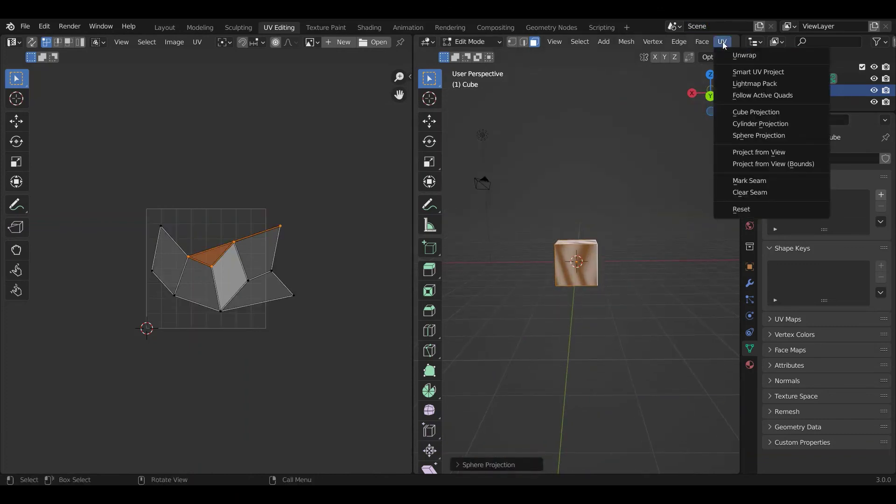
click(763, 71)
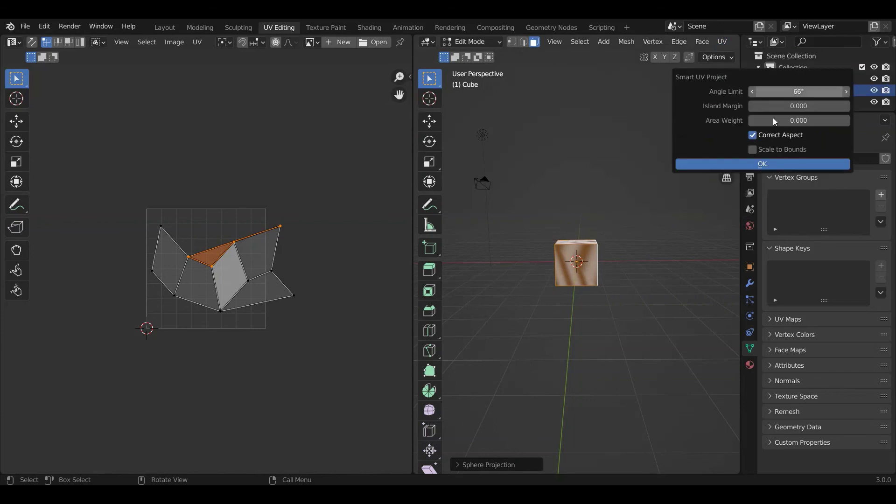
click(774, 160)
middle_drag(610, 317, 609, 293)
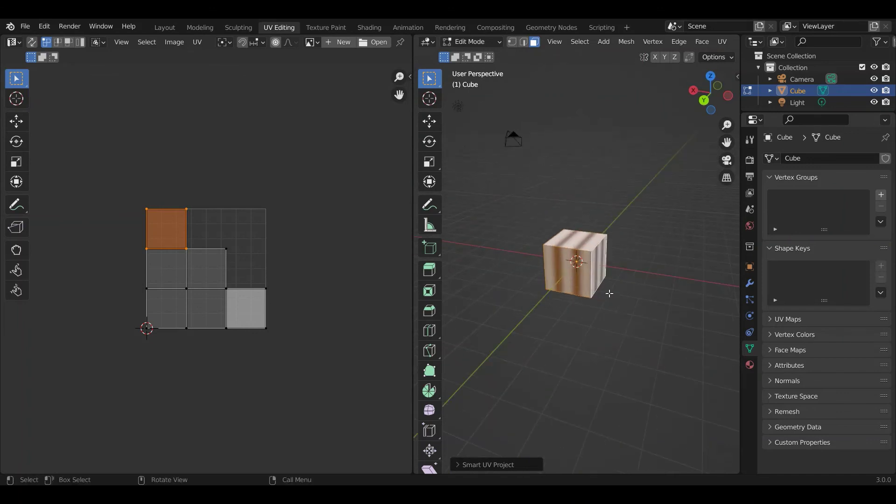